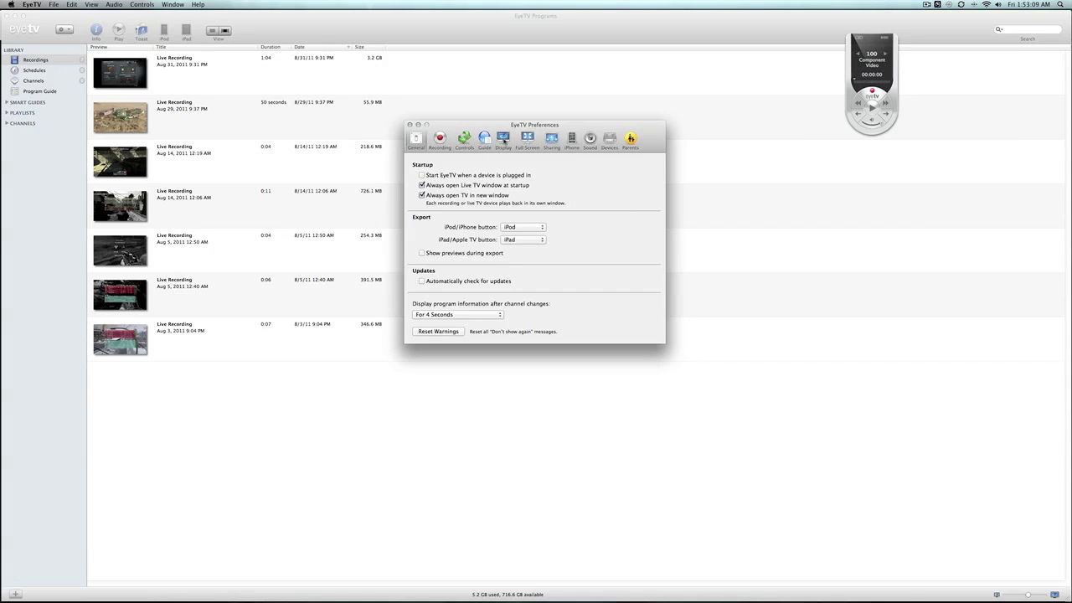
In Display preferences, choose Progressive Scan deinterlacing for both Standard TV and HDTV
{"action": "left_click", "coordinate": [503, 139]}
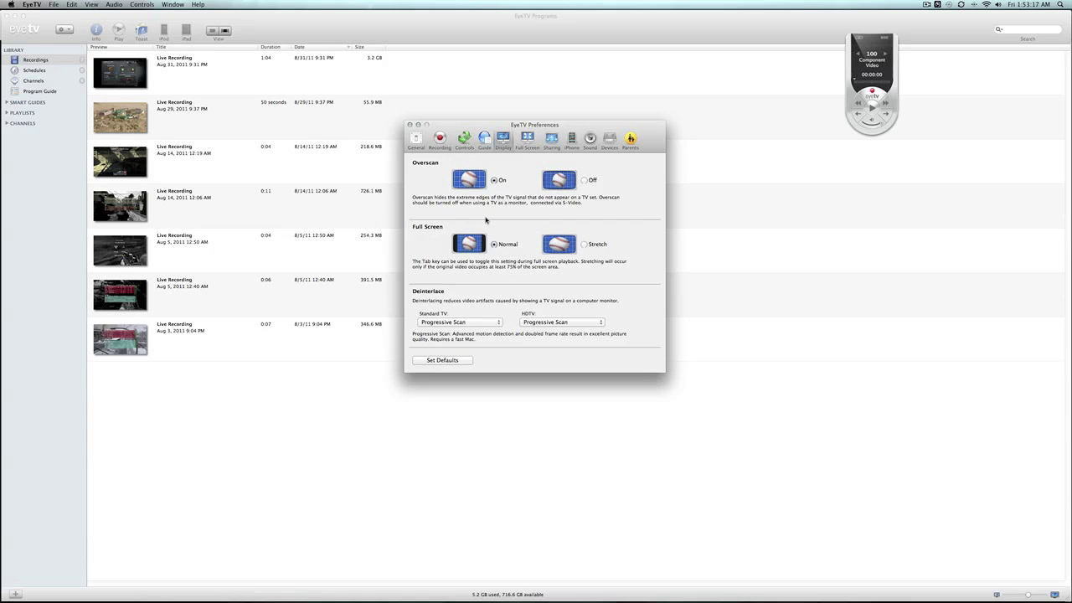
{"action": "left_click", "coordinate": [453, 325]}
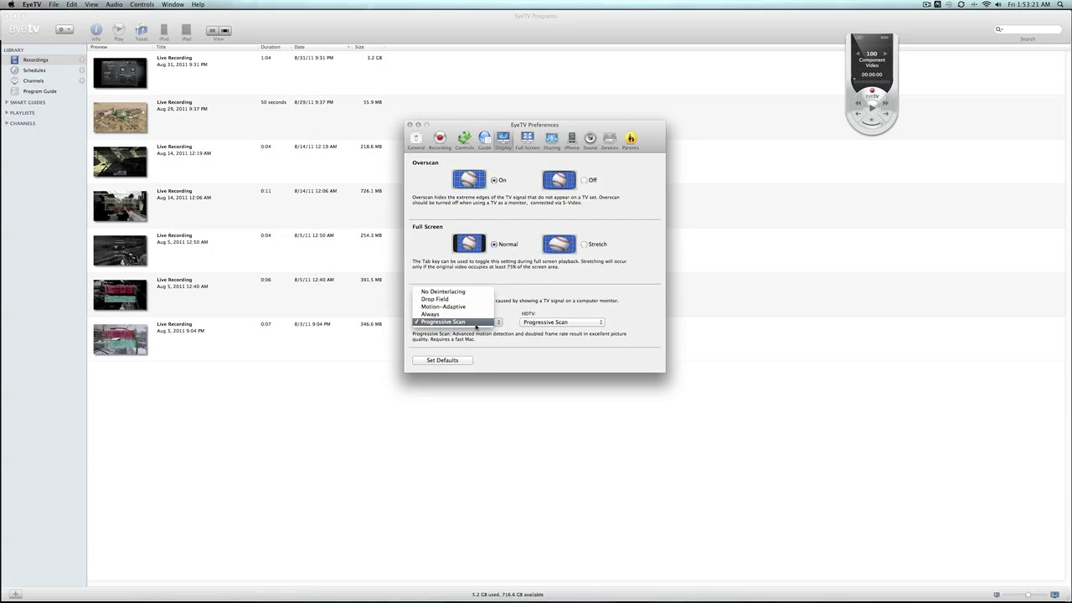
{"action": "left_click", "coordinate": [475, 323]}
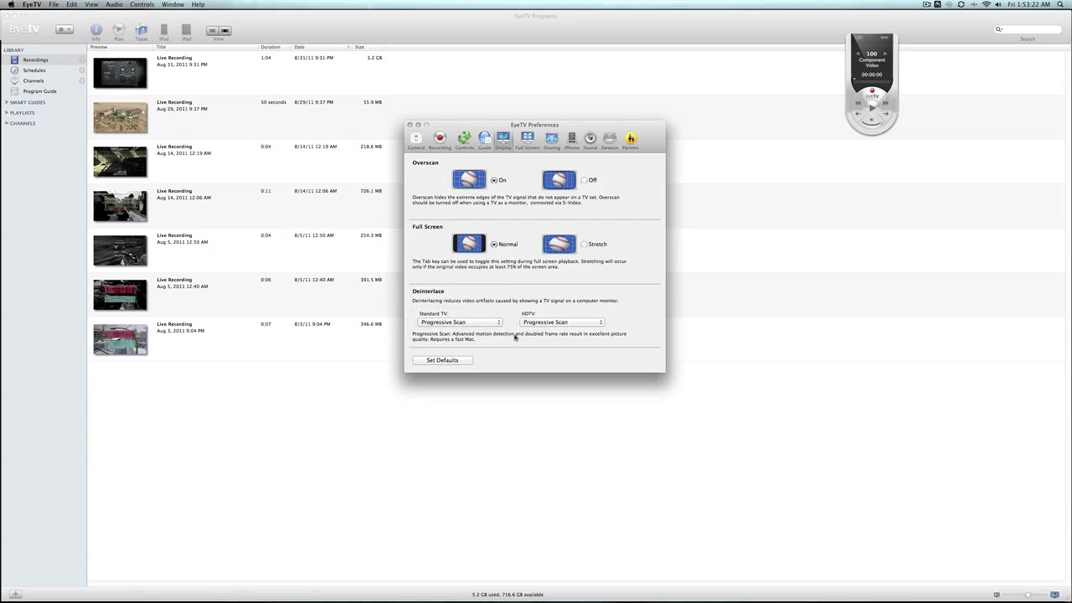
{"action": "left_click", "coordinate": [584, 324]}
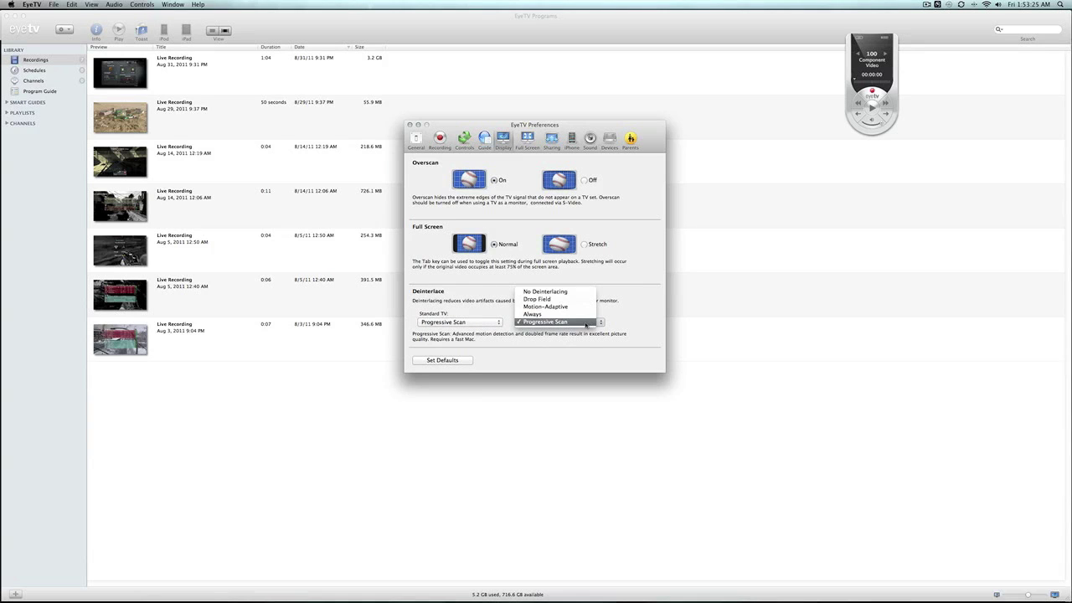
{"action": "left_click", "coordinate": [585, 324]}
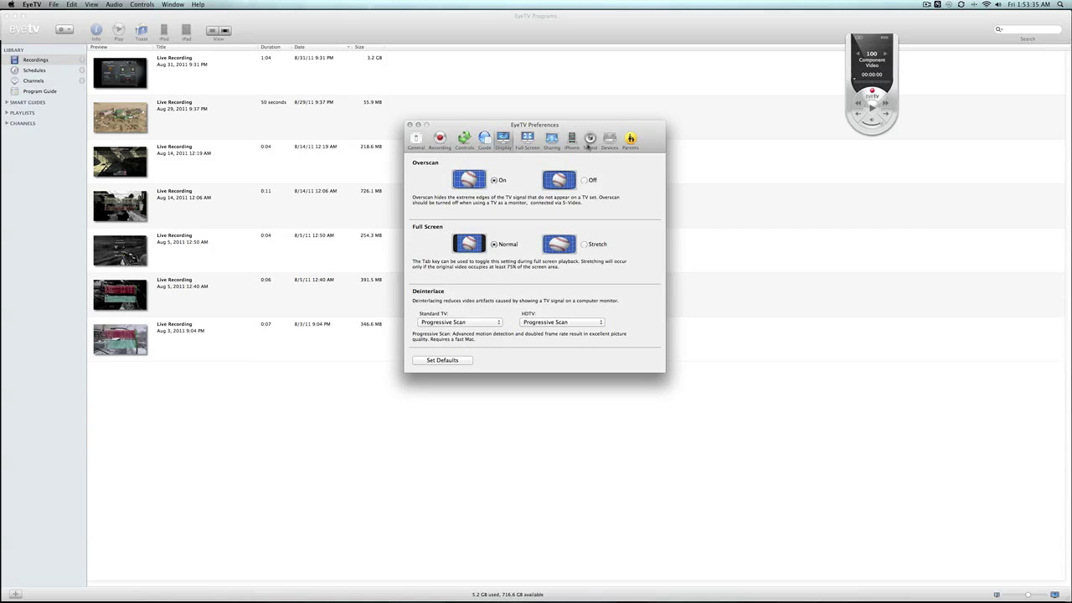
Select Hauppauge HD PVR as the capture device
{"action": "left_click", "coordinate": [606, 144]}
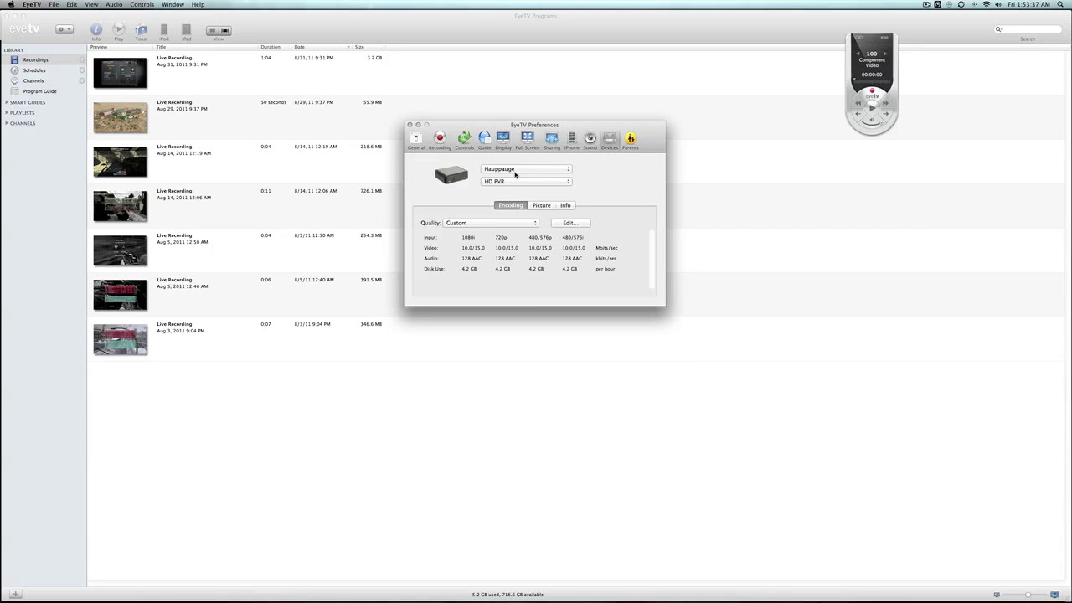
{"action": "left_click", "coordinate": [516, 170]}
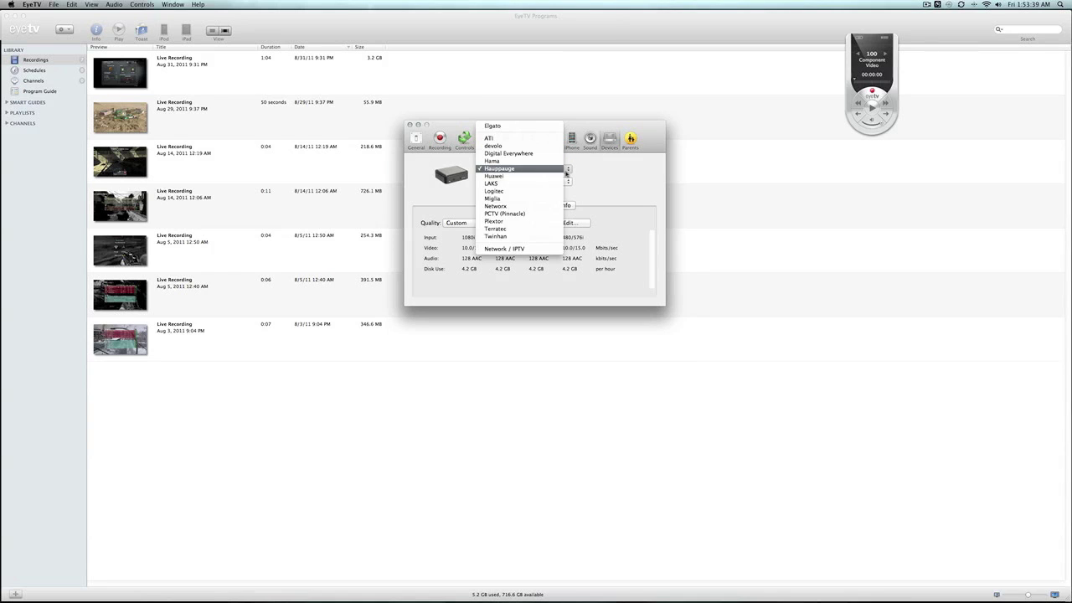
{"action": "left_click", "coordinate": [562, 171]}
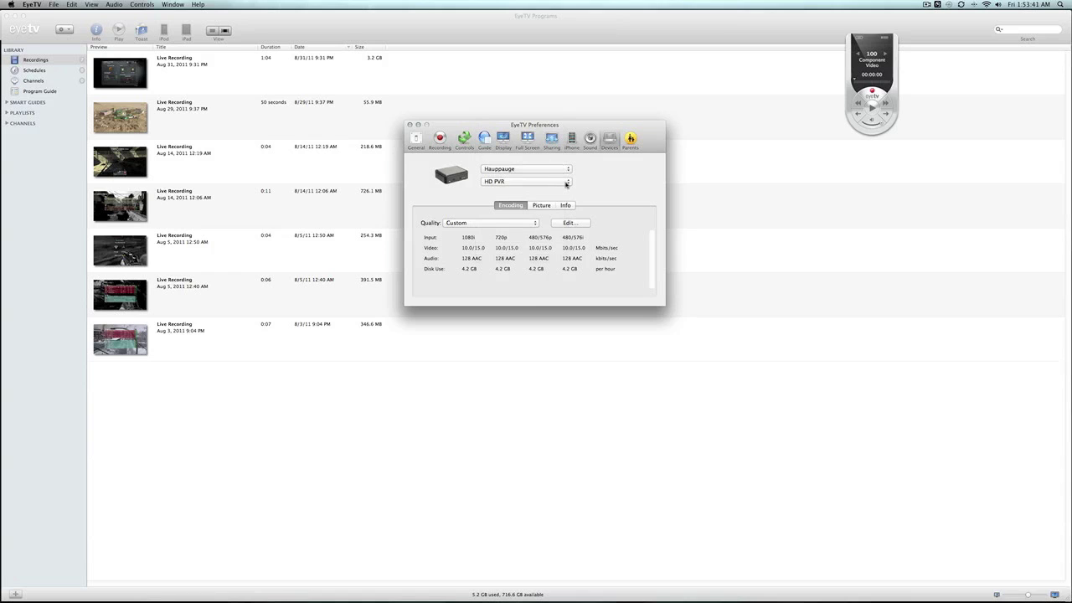
{"action": "left_click", "coordinate": [566, 183]}
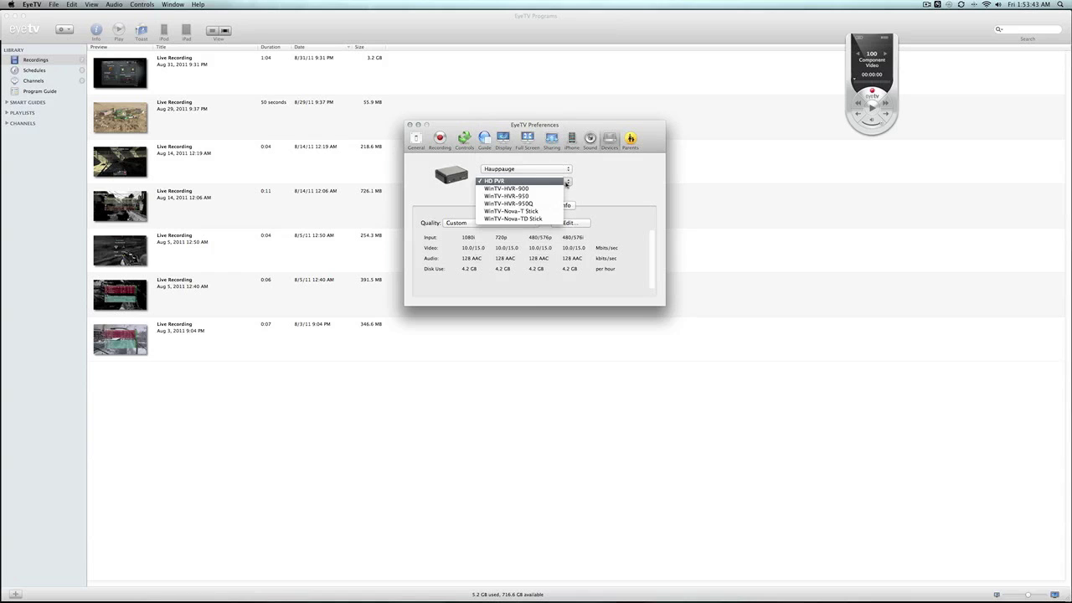
{"action": "left_click", "coordinate": [566, 183]}
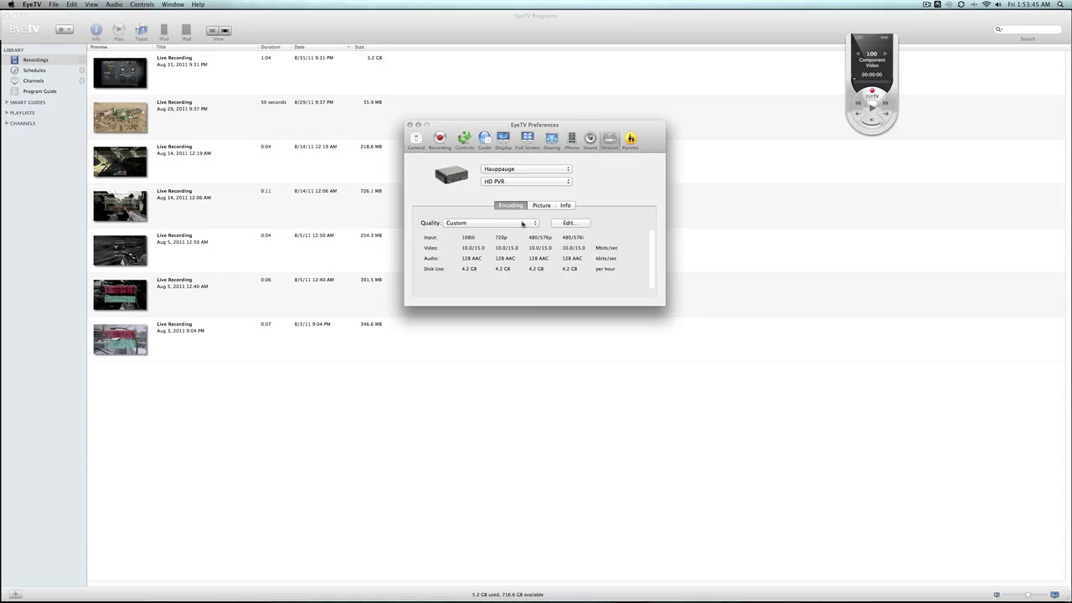
Set recording quality to Custom with 10.0 Mbps variable bit rate and AAC audio
{"action": "left_click", "coordinate": [488, 223]}
{"action": "left_click", "coordinate": [488, 223]}
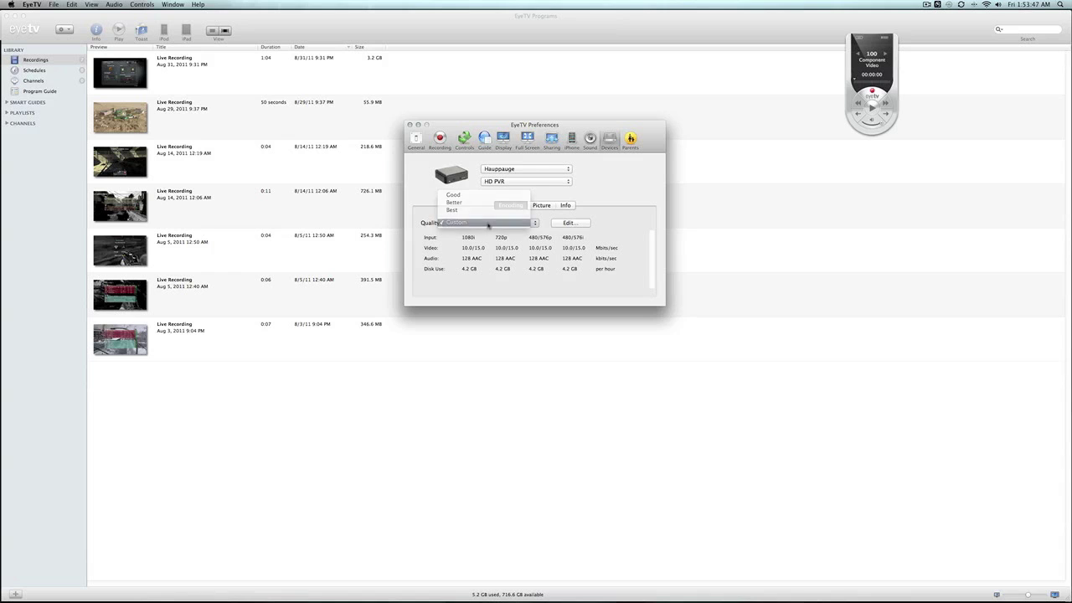
{"action": "left_click", "coordinate": [567, 223]}
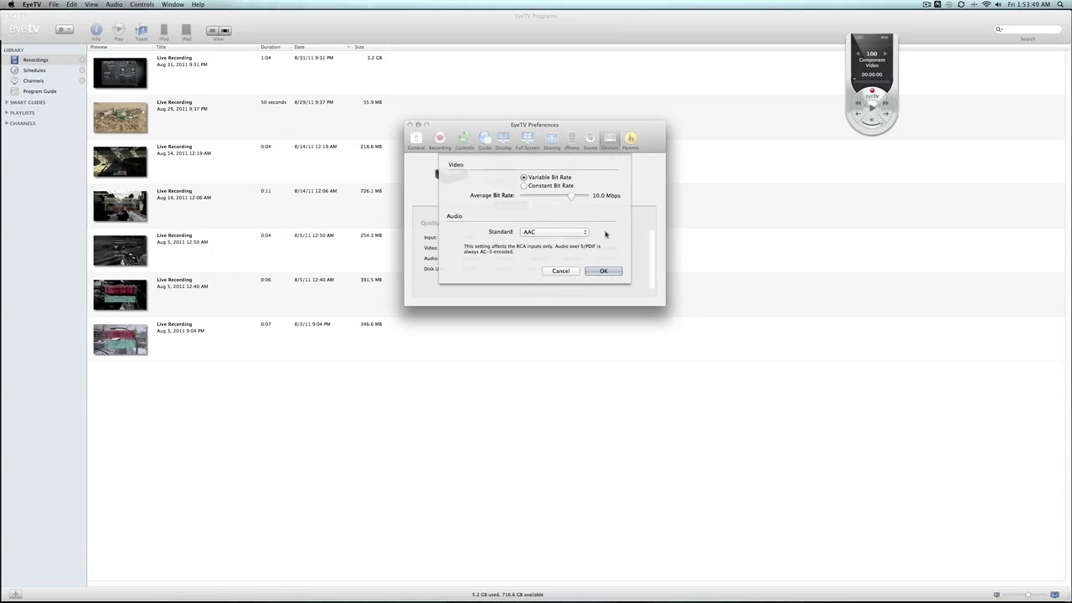
{"action": "left_click", "coordinate": [570, 233]}
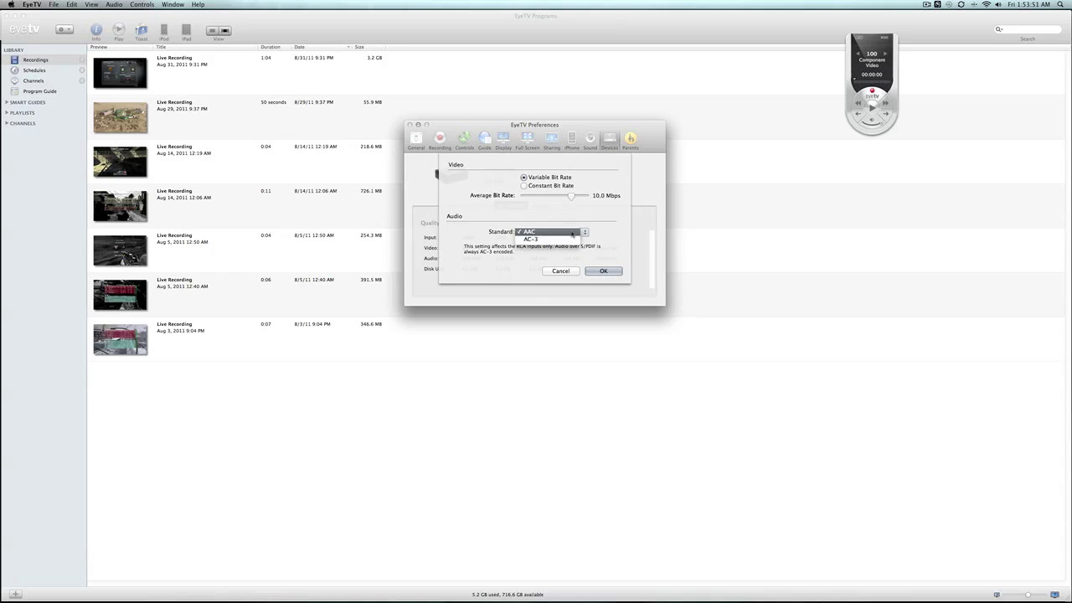
{"action": "left_click", "coordinate": [575, 232]}
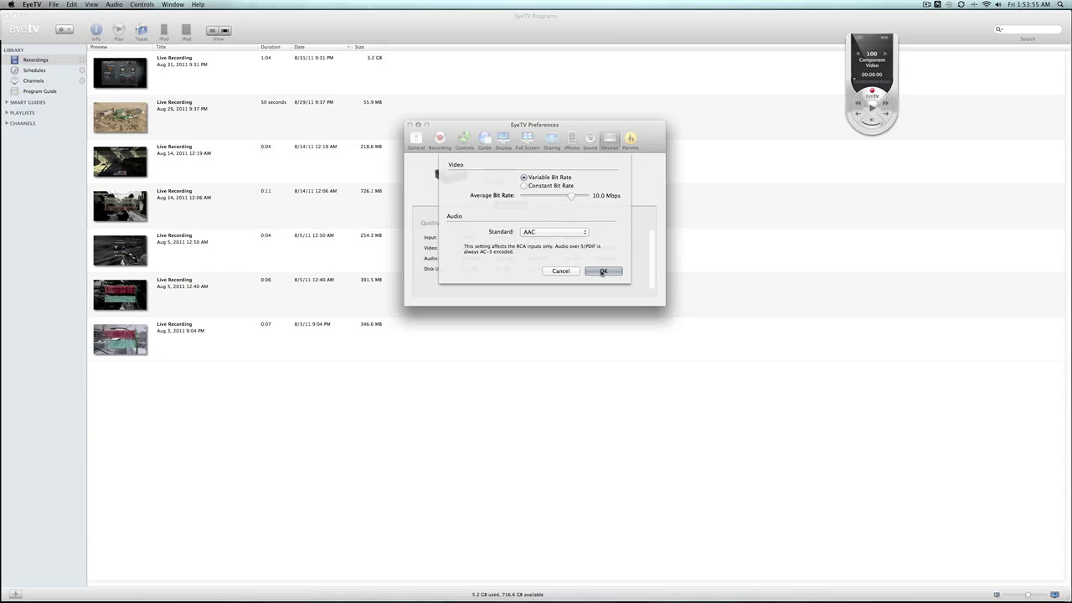
{"action": "left_click", "coordinate": [603, 271]}
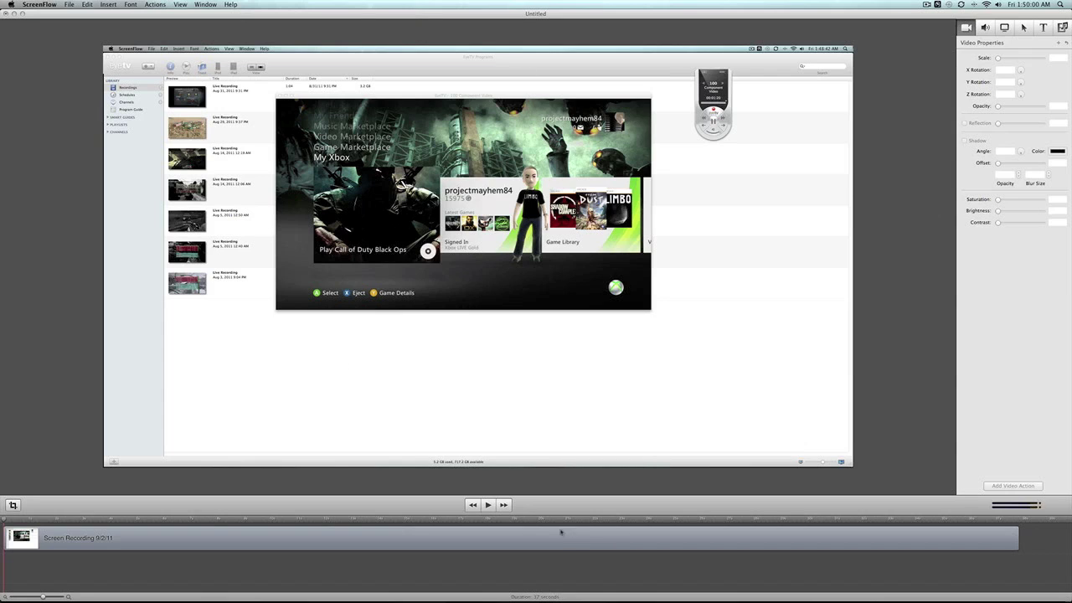
Play and pause the Screen Recording 9/2/11 clip, then bring up the File menu
{"action": "left_click", "coordinate": [485, 504]}
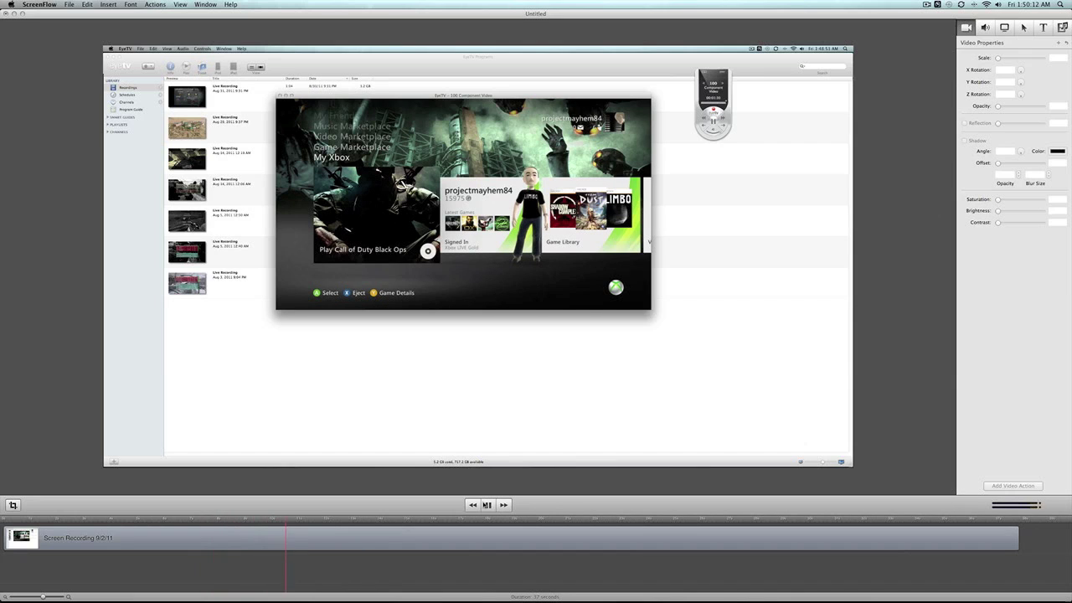
{"action": "left_click", "coordinate": [487, 504]}
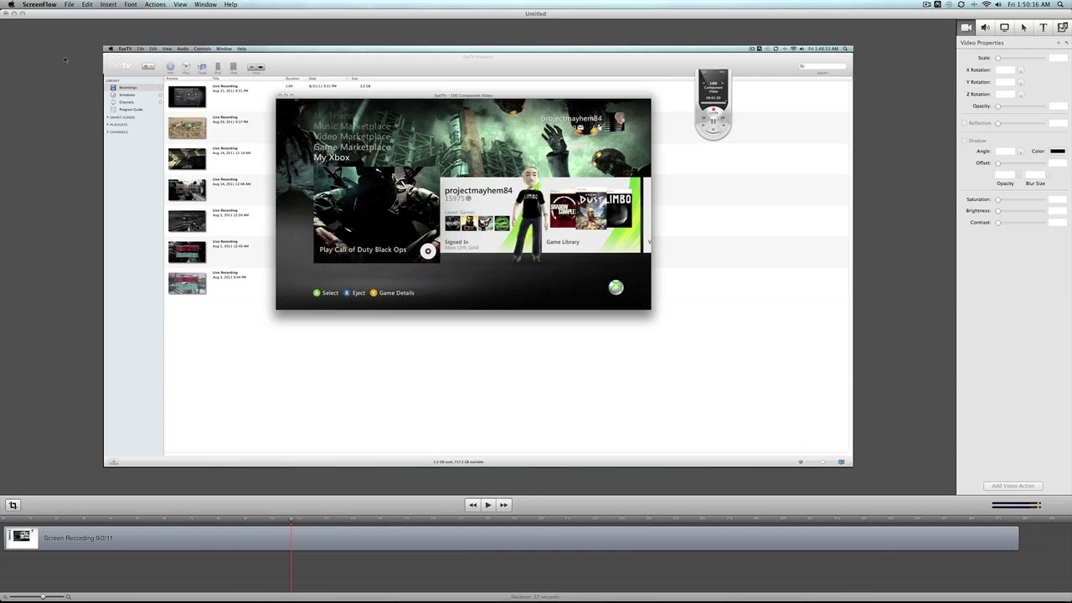
{"action": "left_click", "coordinate": [69, 5]}
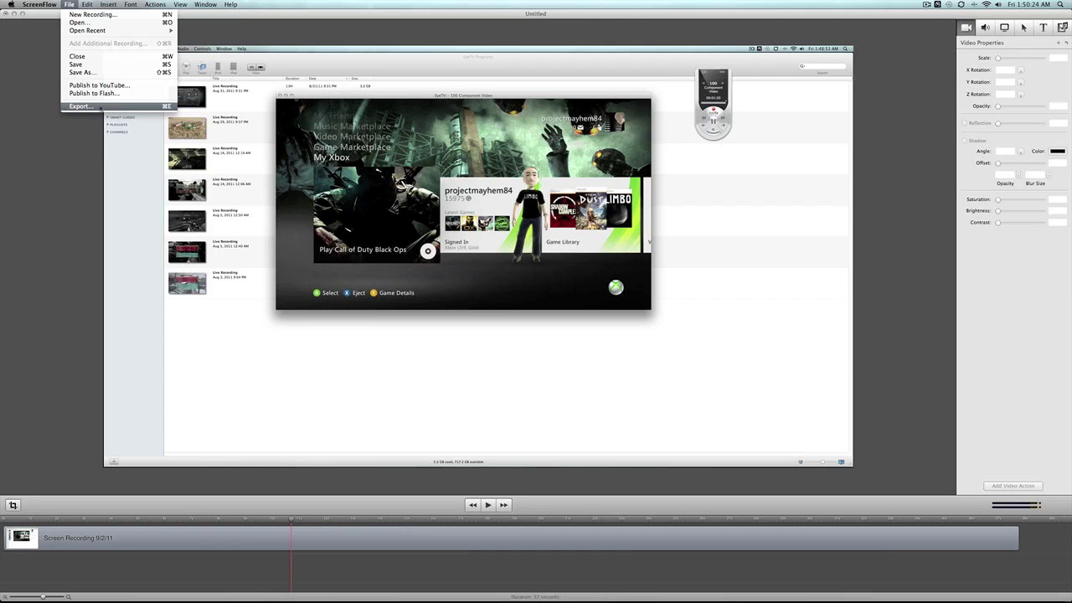
Export as ScreenFlow.mov to the Desktop with the Web – High preset at 1280 x 720
{"action": "left_click", "coordinate": [80, 106]}
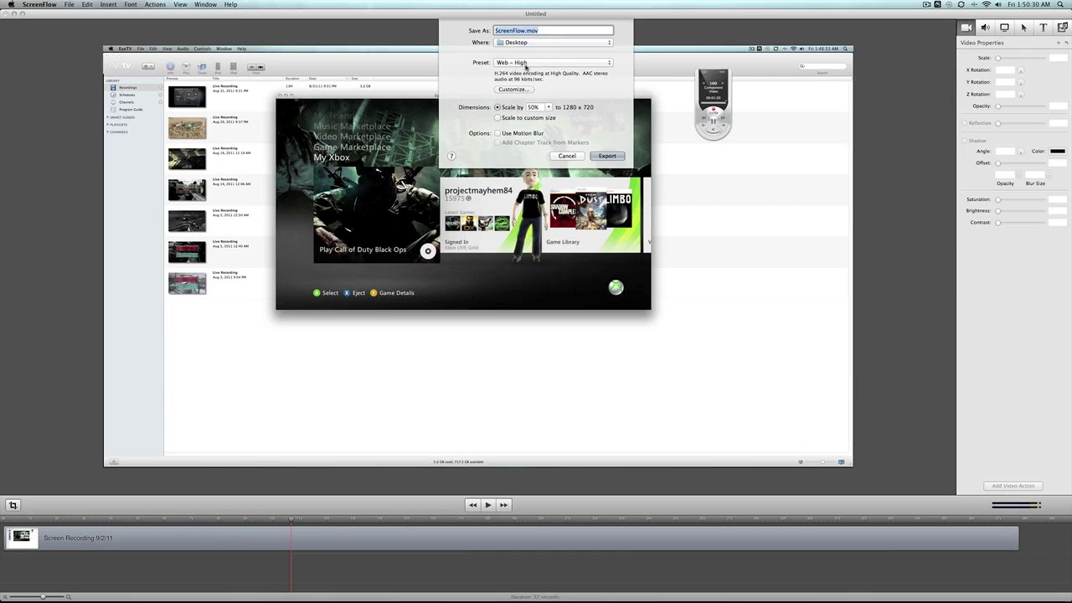
{"action": "left_click", "coordinate": [531, 64]}
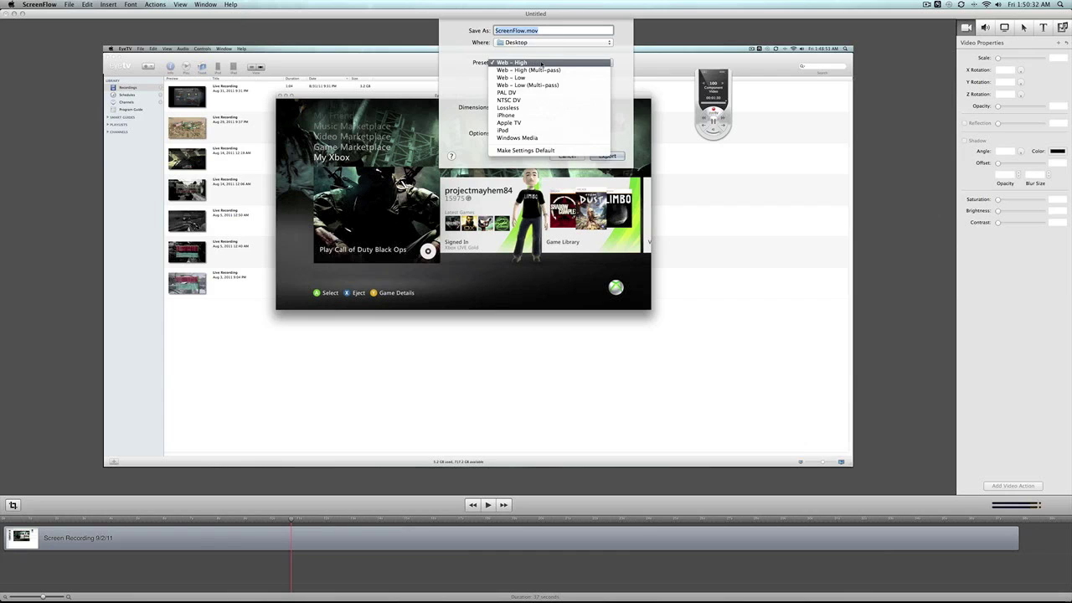
{"action": "left_click", "coordinate": [541, 64]}
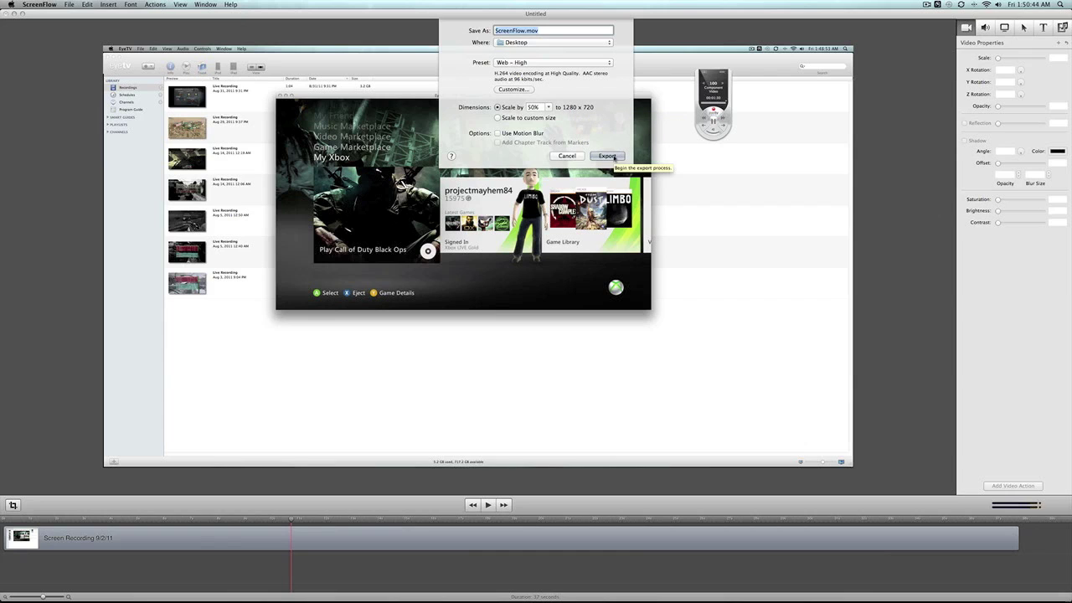
Start the export so the movie begins rendering with a progress bar
{"action": "left_click", "coordinate": [606, 155]}
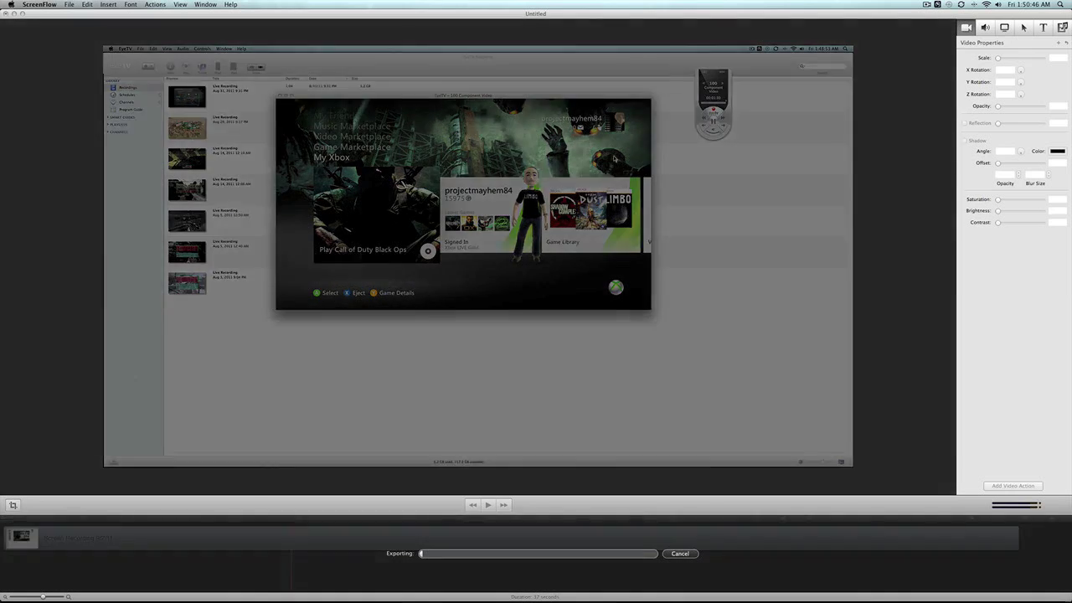